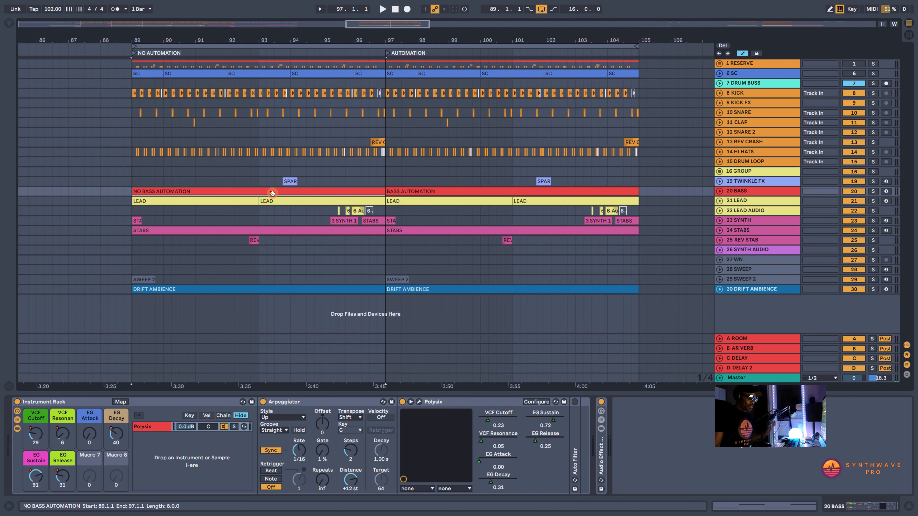
# - Unfold the BASS and LEAD tracks to show their automation, and bring up the LEAD track's devices
pyautogui.click(415, 191)
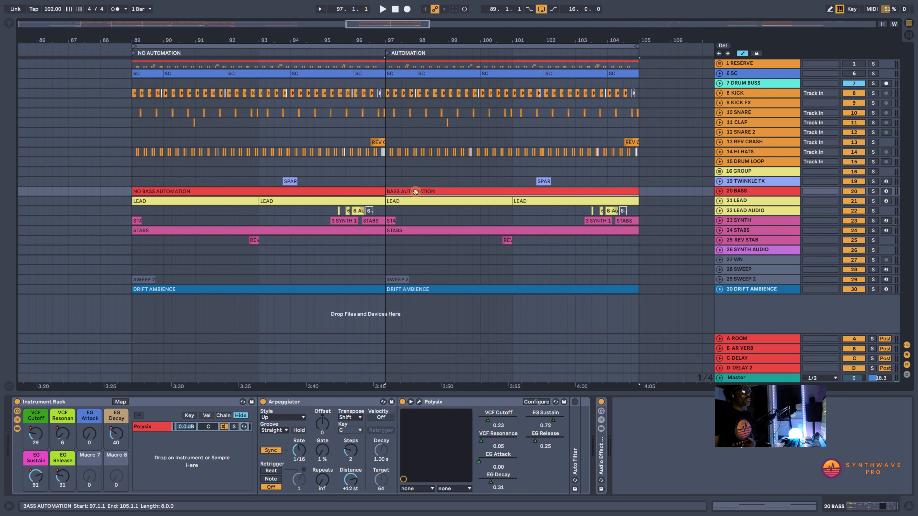
pyautogui.click(719, 192)
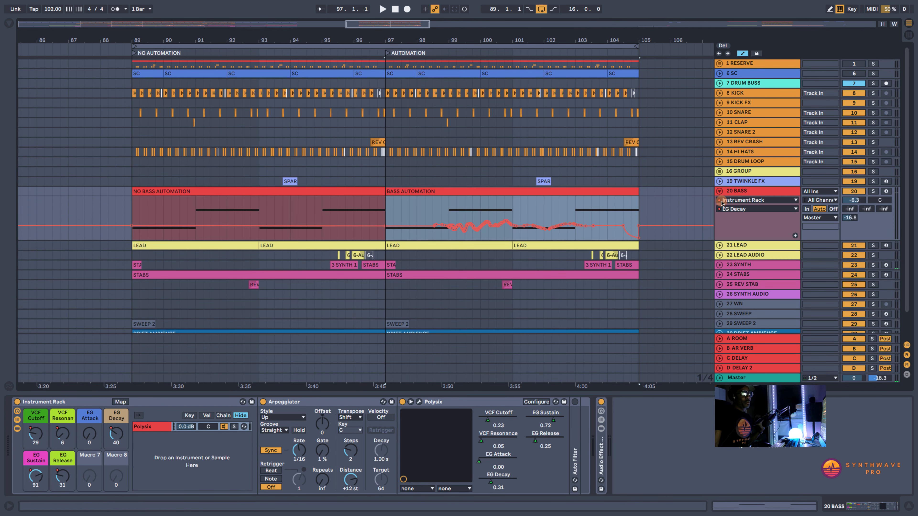
pyautogui.click(720, 245)
pyautogui.click(747, 191)
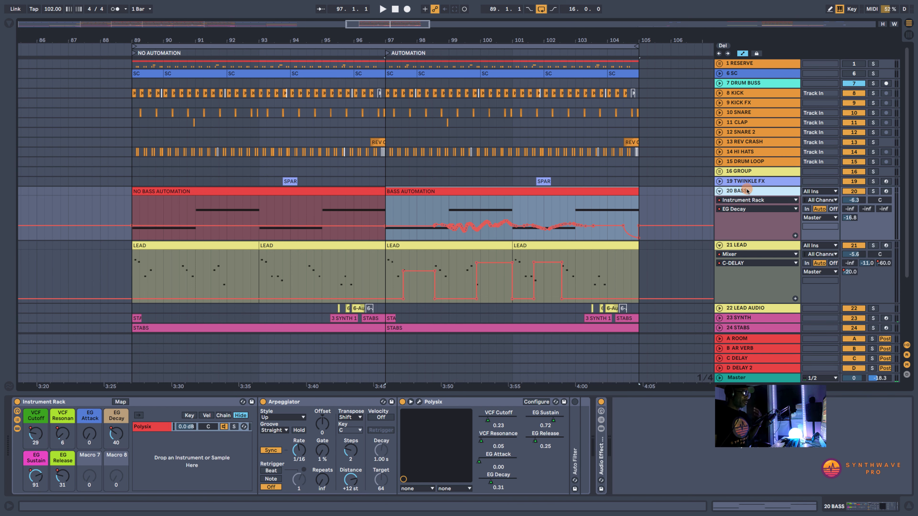
pyautogui.click(744, 246)
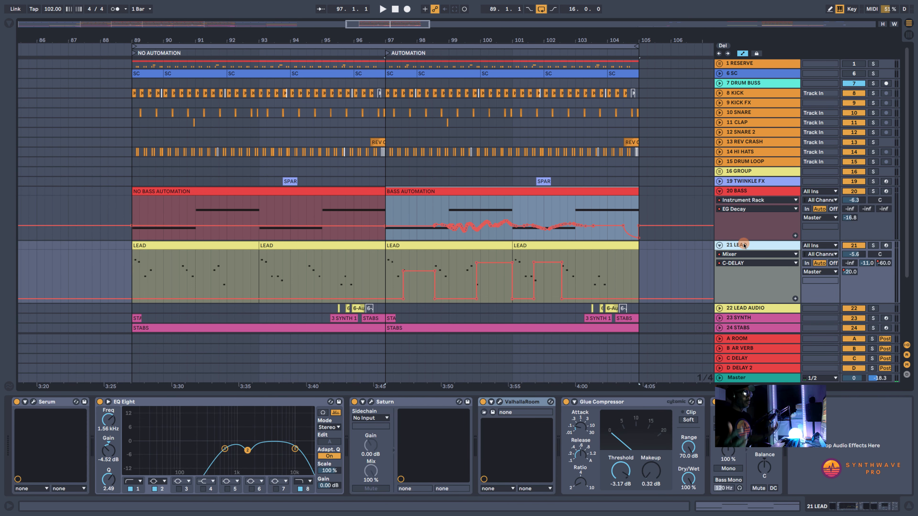
# - Play the arrangement from bar 89 through the NO AUTOMATION and AUTOMATION sections, viewing the bass rack's EG Decay and EG Sustain envelopes, and stop playback
pyautogui.click(146, 194)
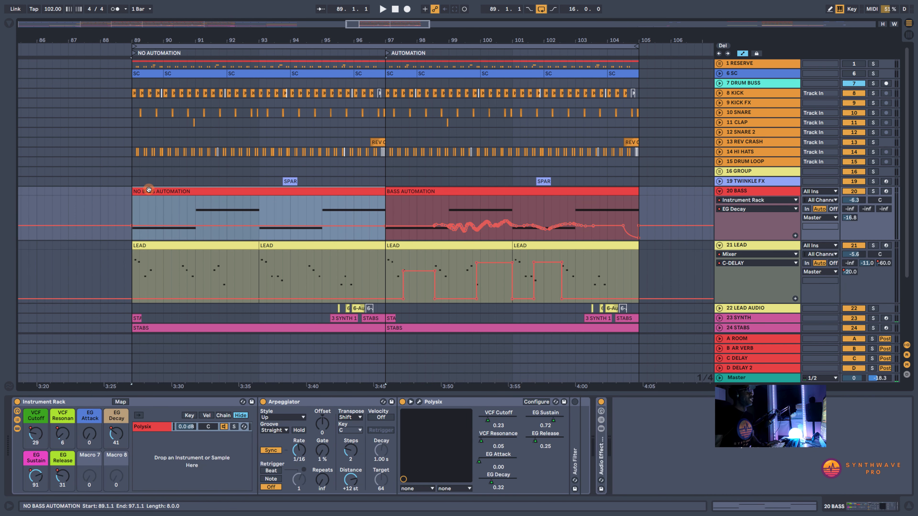
pyautogui.click(132, 225)
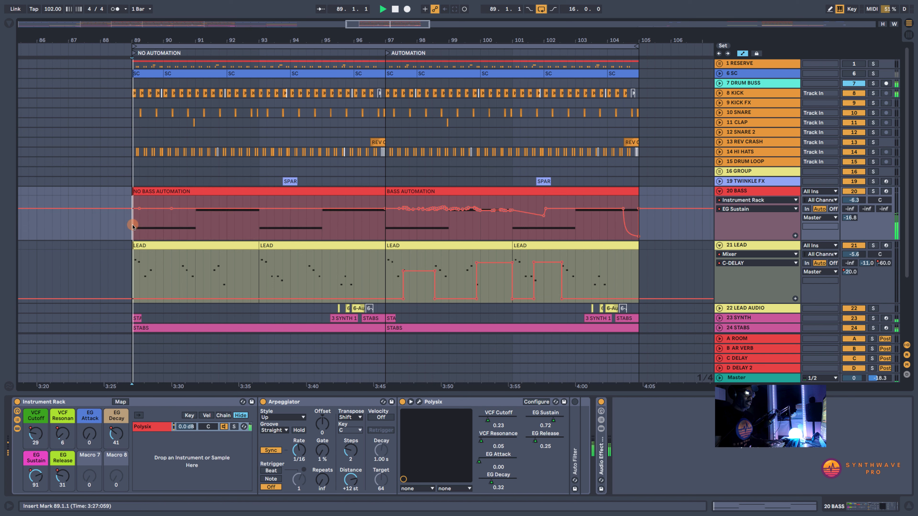
pyautogui.press('space')
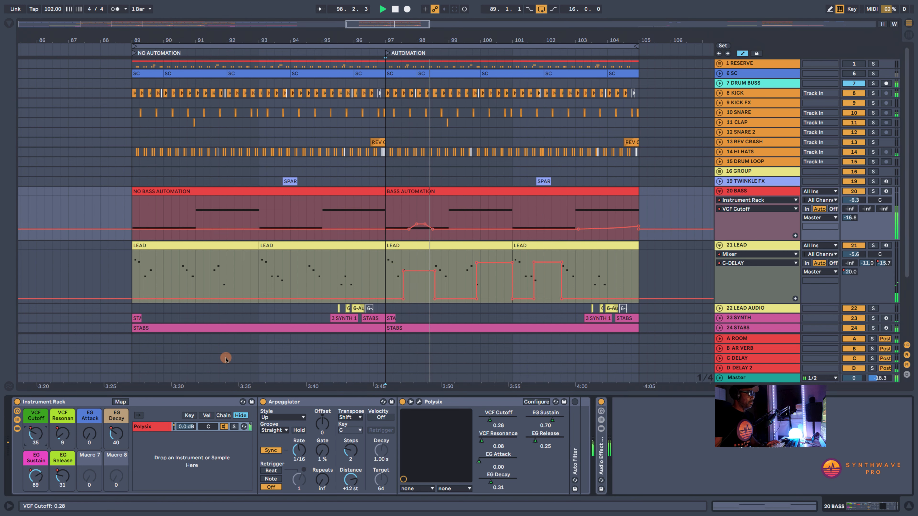
pyautogui.click(113, 434)
pyautogui.click(35, 473)
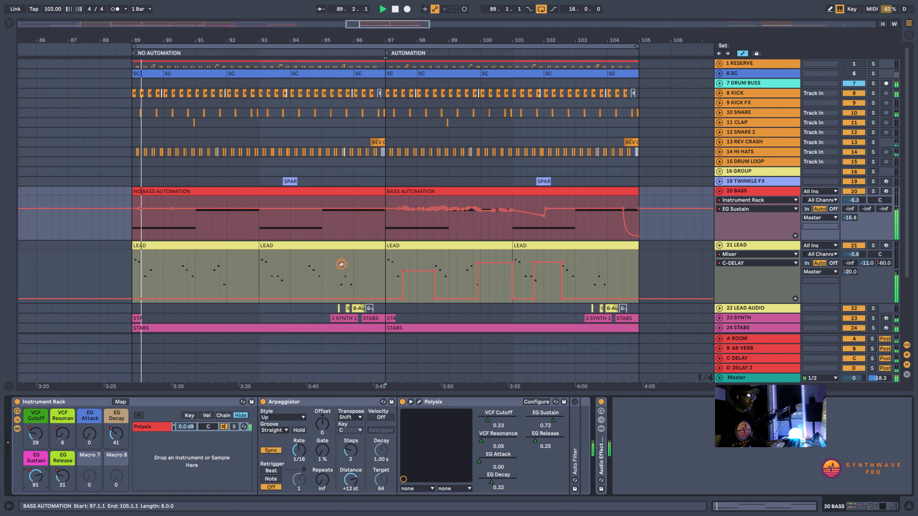
pyautogui.press('space')
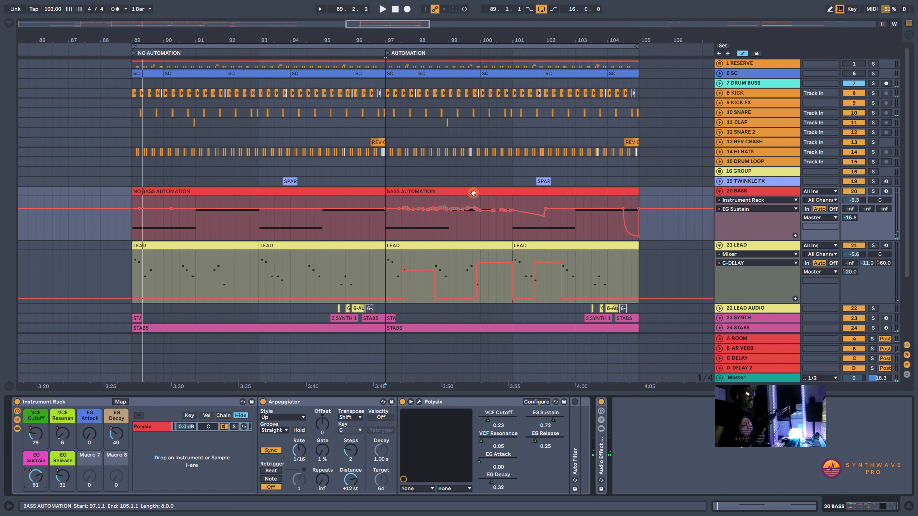
# - Select the BASS AUTOMATION clip and inspect the Polysix synth window, closing it when finished
pyautogui.click(473, 193)
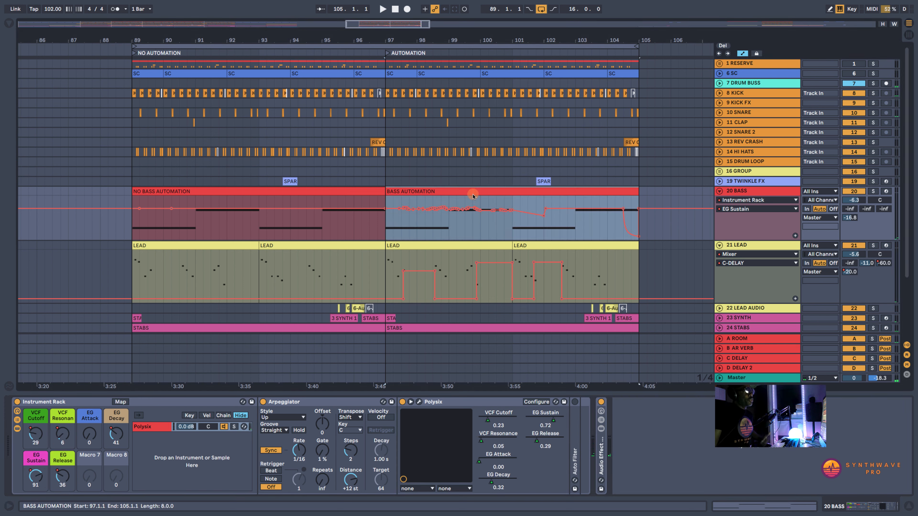
pyautogui.click(420, 402)
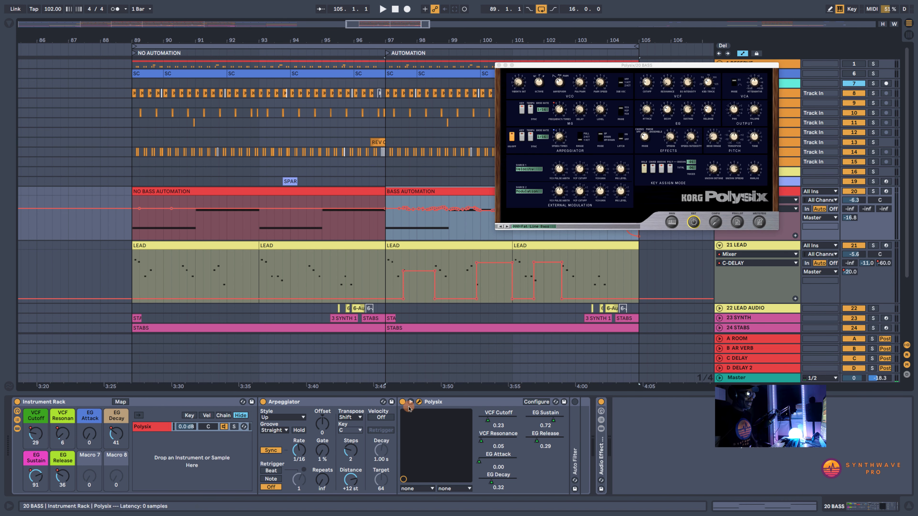
pyautogui.click(420, 403)
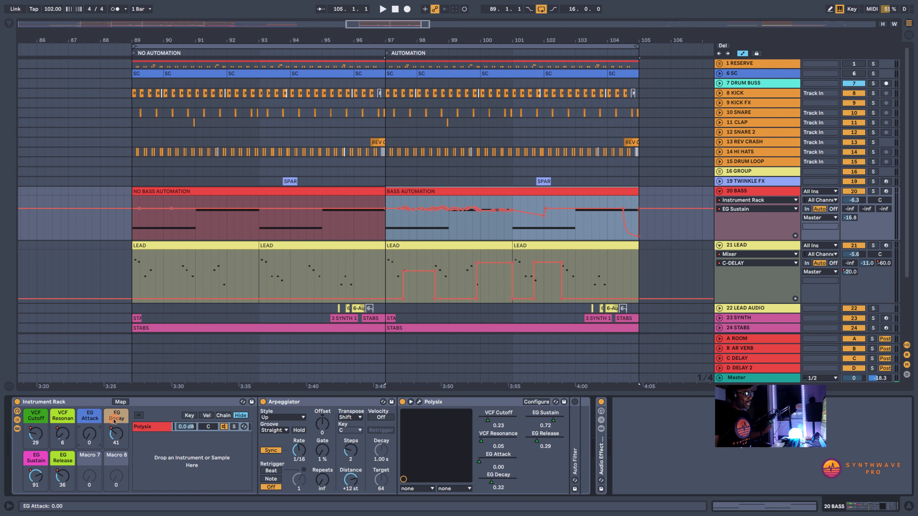
# - Show the bass rack's EG Release automation and its VCF Cutoff automation for comparison
pyautogui.click(63, 476)
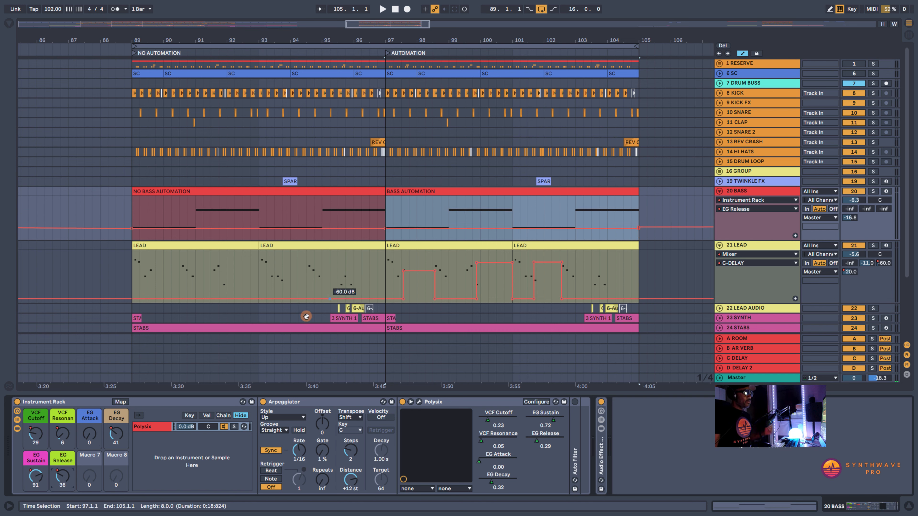
pyautogui.click(35, 433)
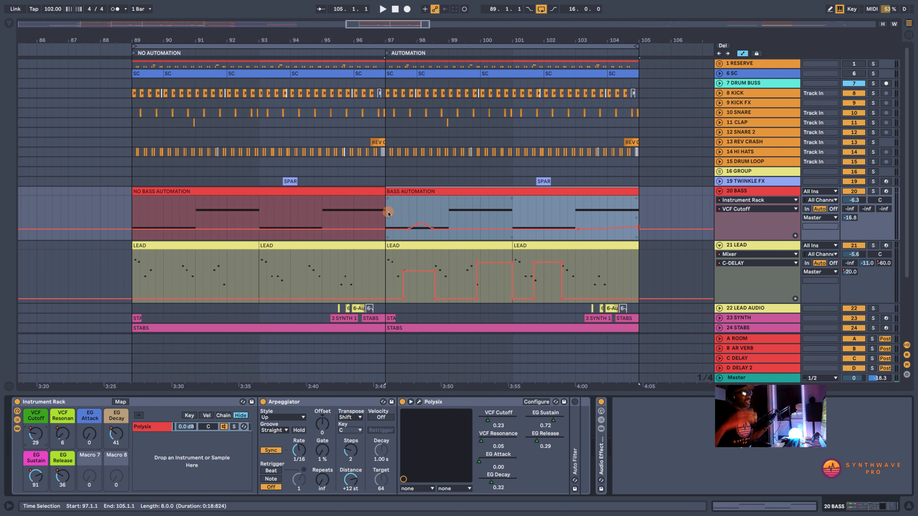
pyautogui.click(426, 247)
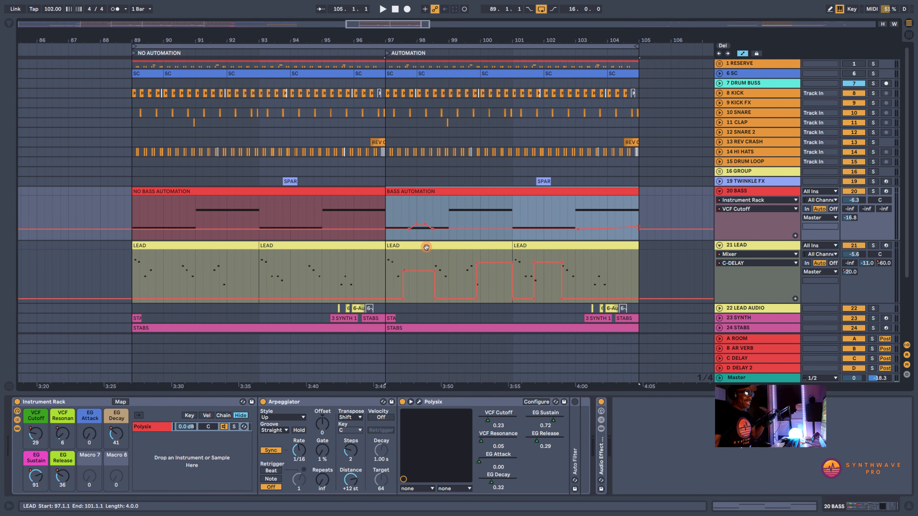
# - Loop the BASS AUTOMATION section from bar 97 to bar 105 and solo the BASS and LEAD tracks
pyautogui.moveTo(384, 202); pyautogui.dragTo(638, 217)
pyautogui.press('super+l')
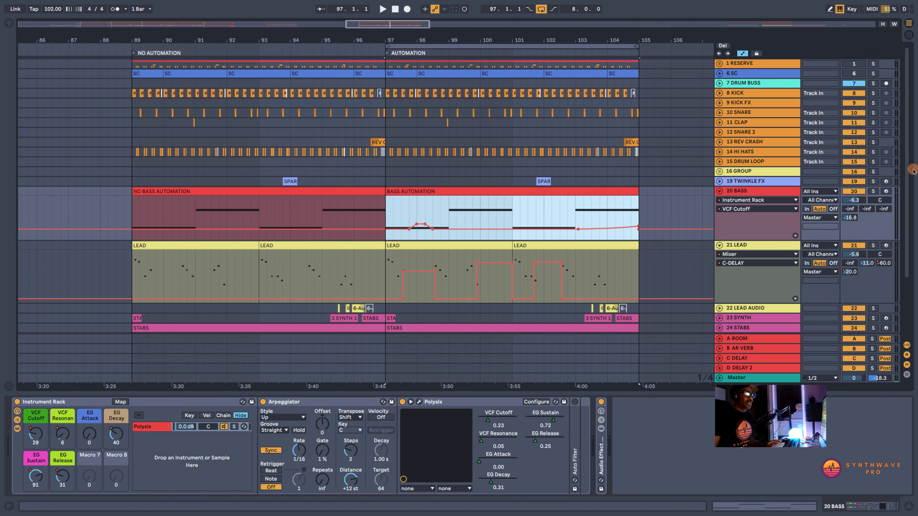
pyautogui.click(874, 191)
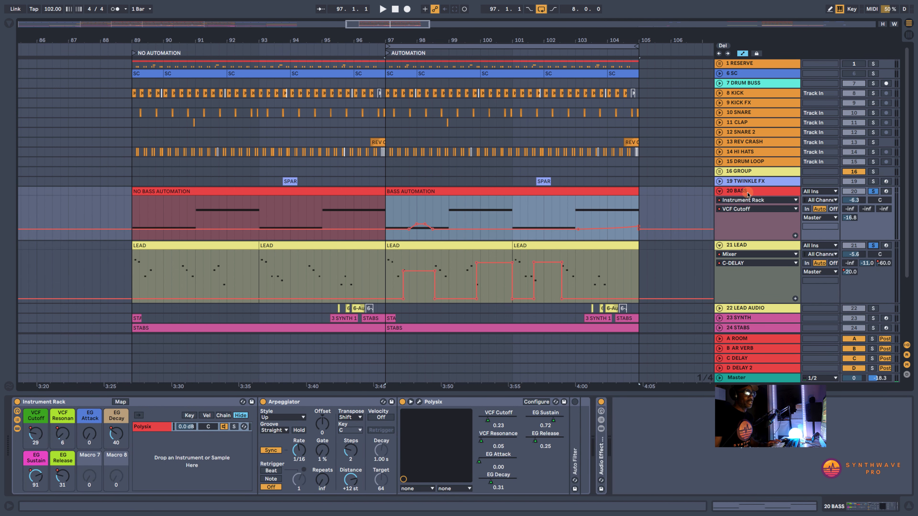
# - Play the soloed tracks from bar 97 and examine the bass rack's EG Decay and EG Sustain automation
pyautogui.click(387, 205)
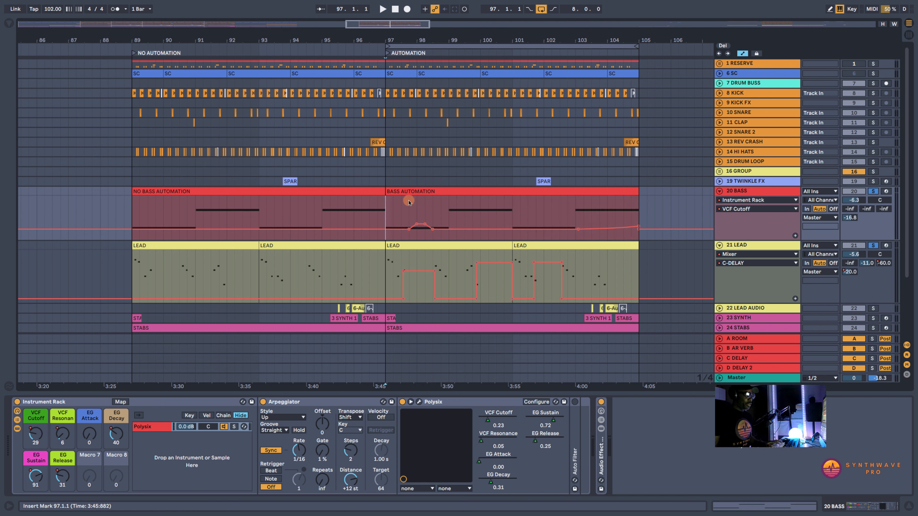
pyautogui.press('space')
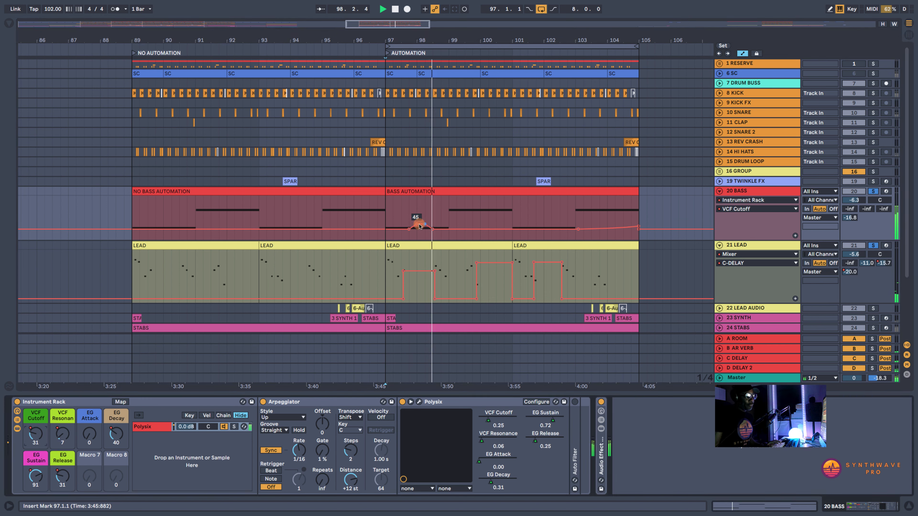
pyautogui.click(116, 433)
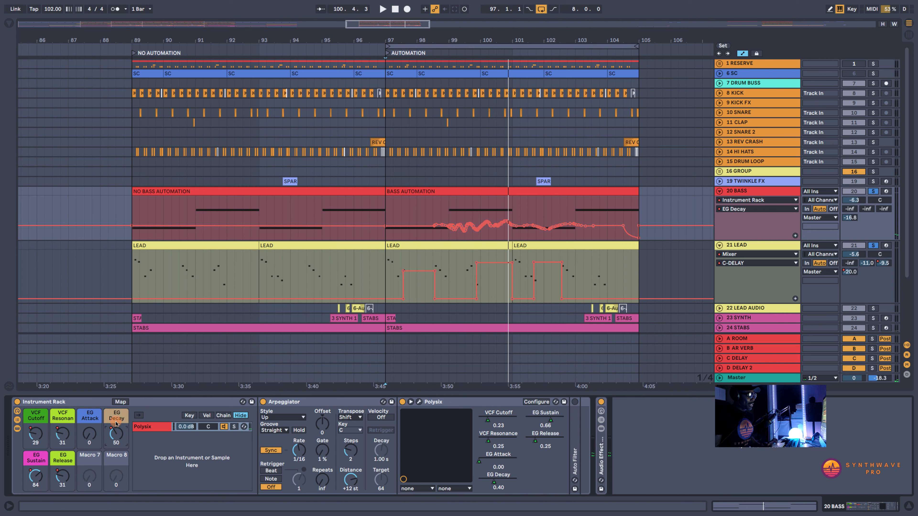
pyautogui.click(22, 481)
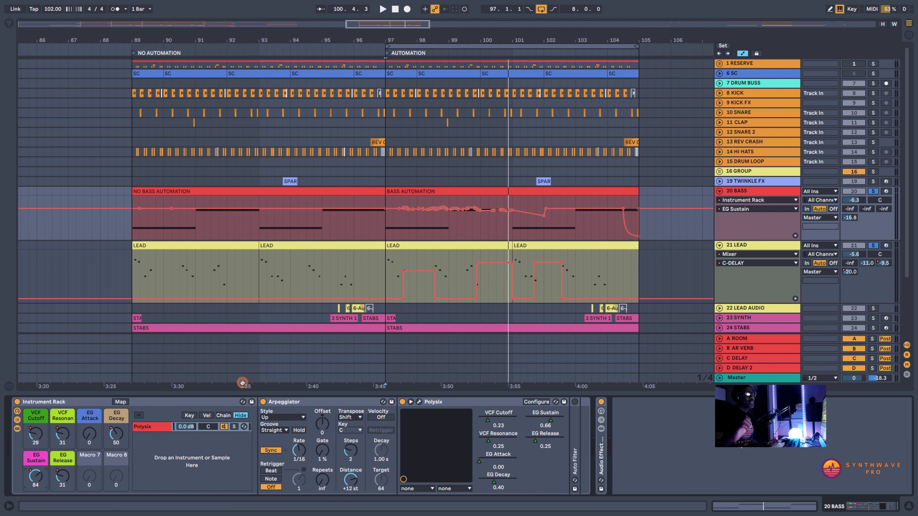
# - Switch off the bass Arpeggiator, show the EG Decay automation and play from 98.2.1
pyautogui.click(263, 402)
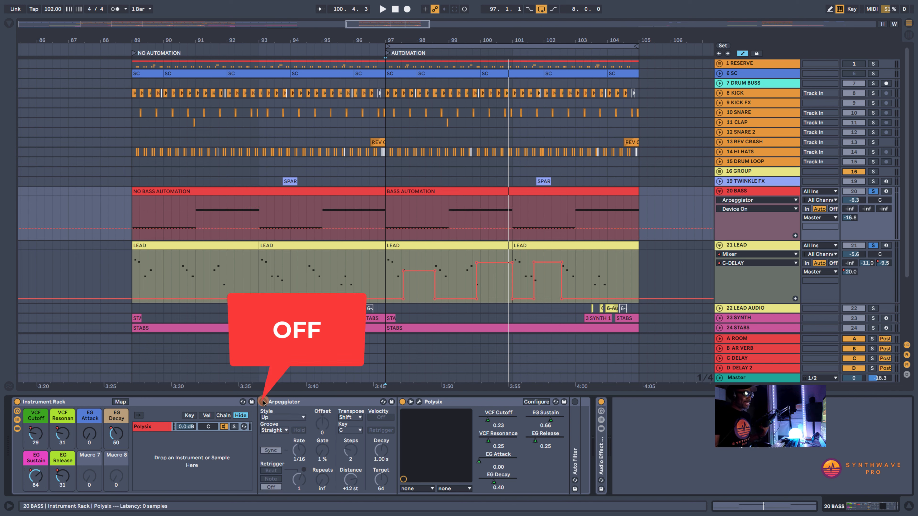
pyautogui.click(115, 434)
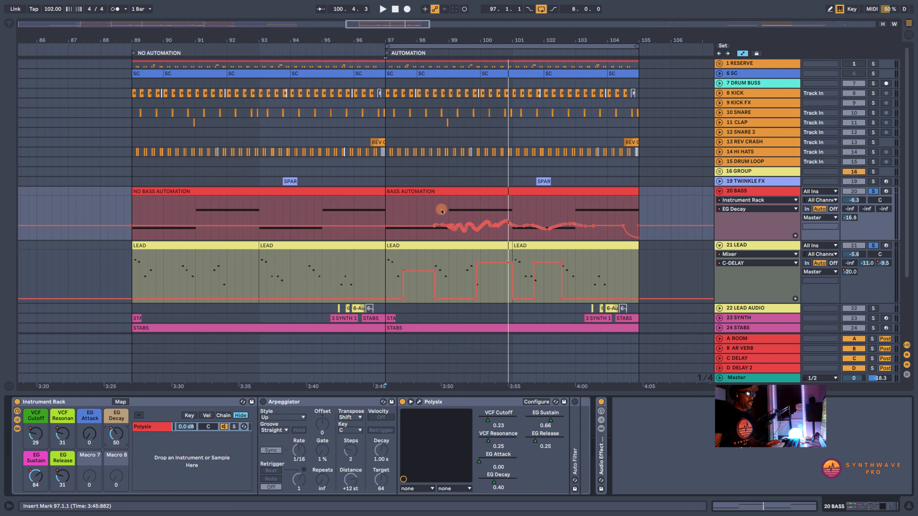
pyautogui.click(425, 212)
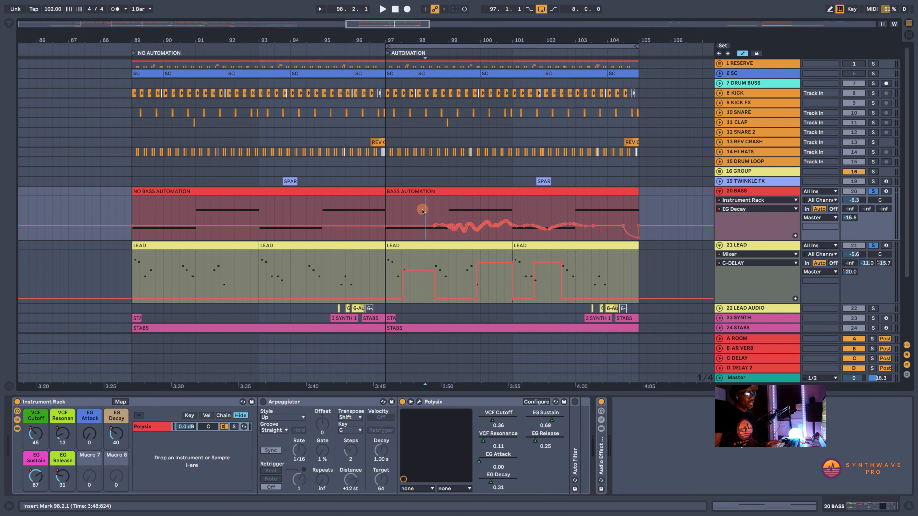
pyautogui.click(262, 403)
pyautogui.press('space')
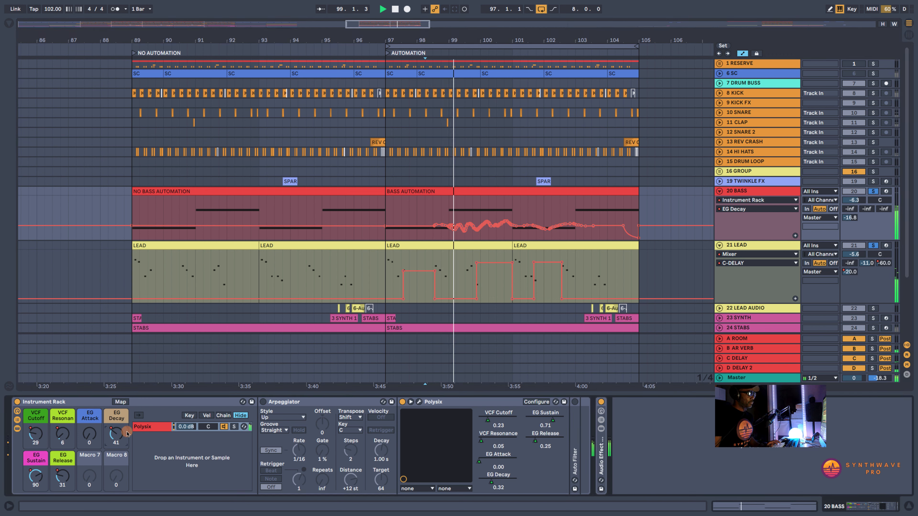
# - During playback, switch the bass automation view among EG Sustain, EG Decay and VCF Cutoff to follow each envelope
pyautogui.click(37, 470)
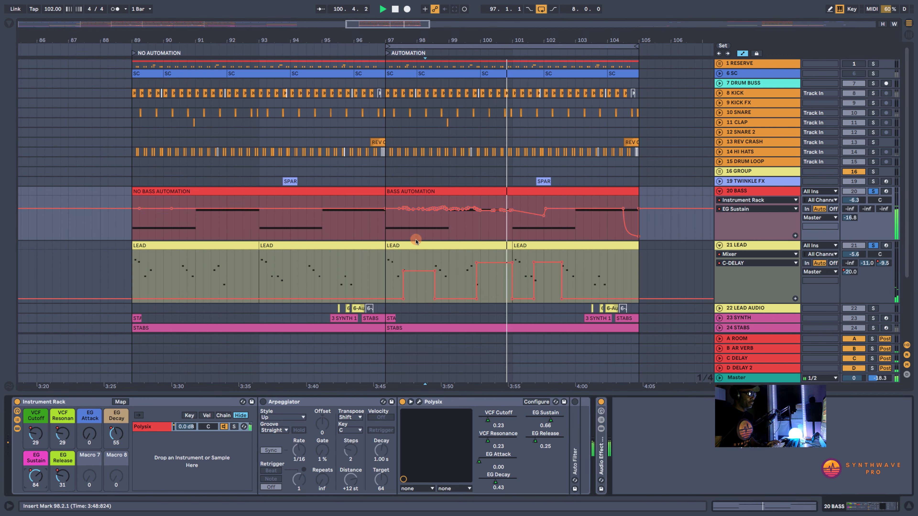
pyautogui.click(114, 435)
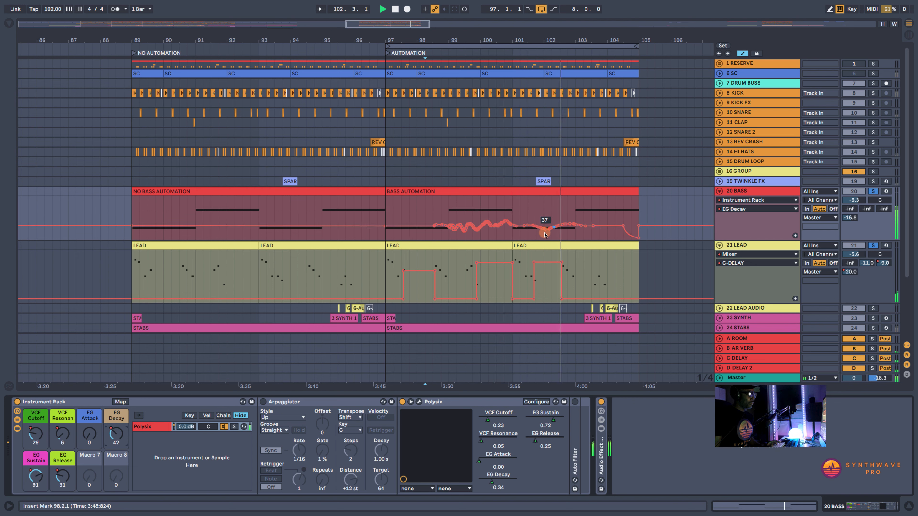
pyautogui.click(38, 477)
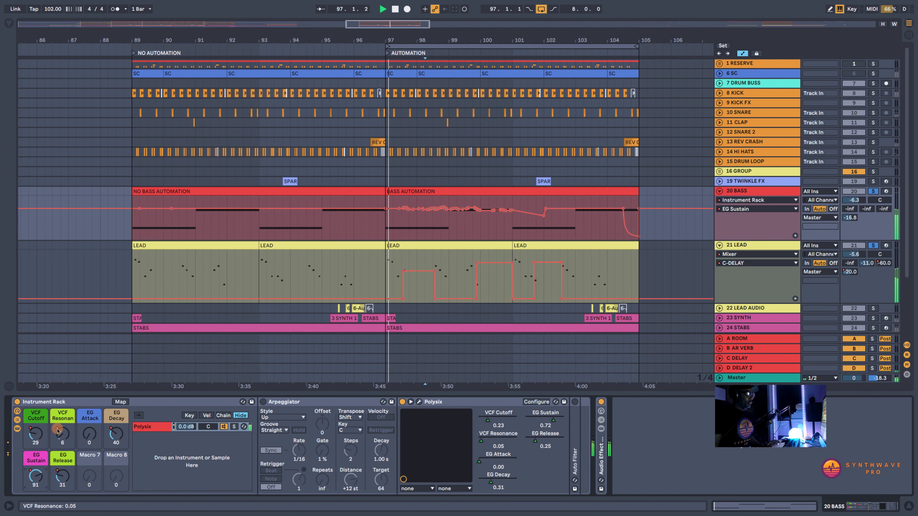
pyautogui.click(36, 432)
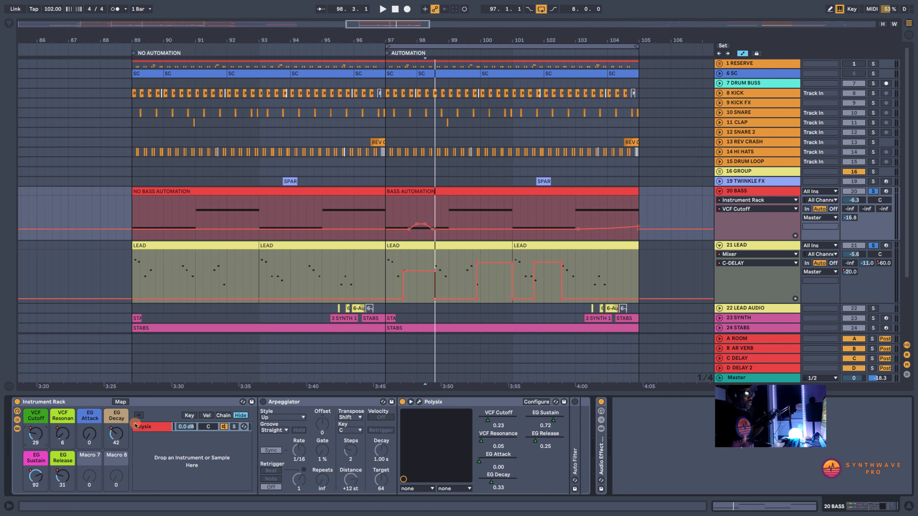
# - Switch the bass Arpeggiator back on and play from bar 97 with the EG Decay automation shown
pyautogui.click(264, 402)
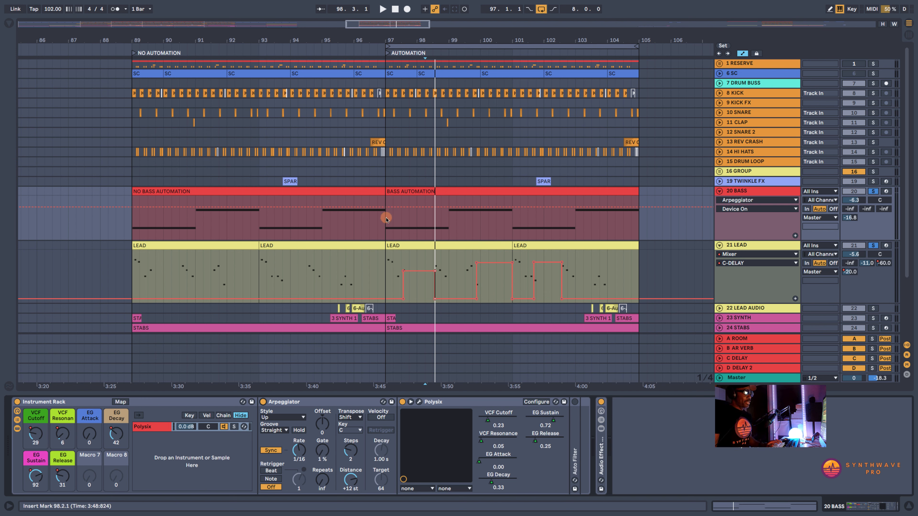
pyautogui.click(118, 432)
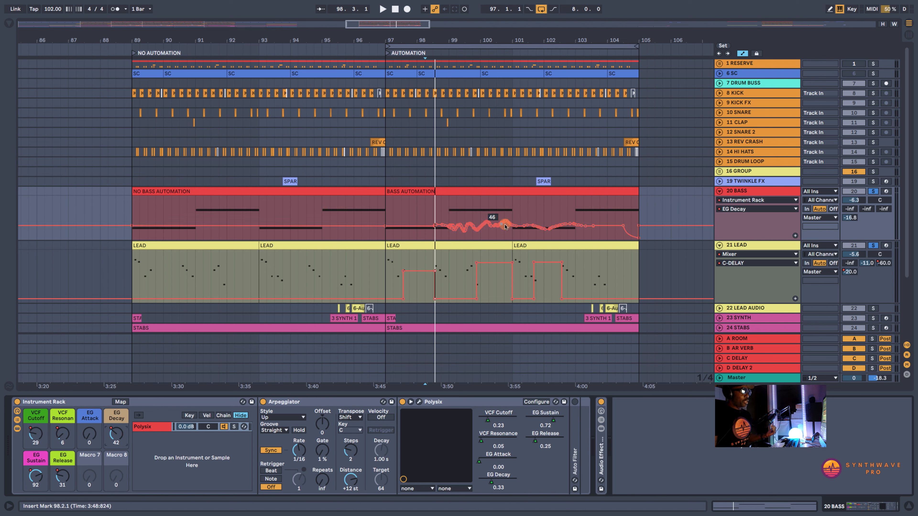
pyautogui.click(389, 208)
pyautogui.press('space')
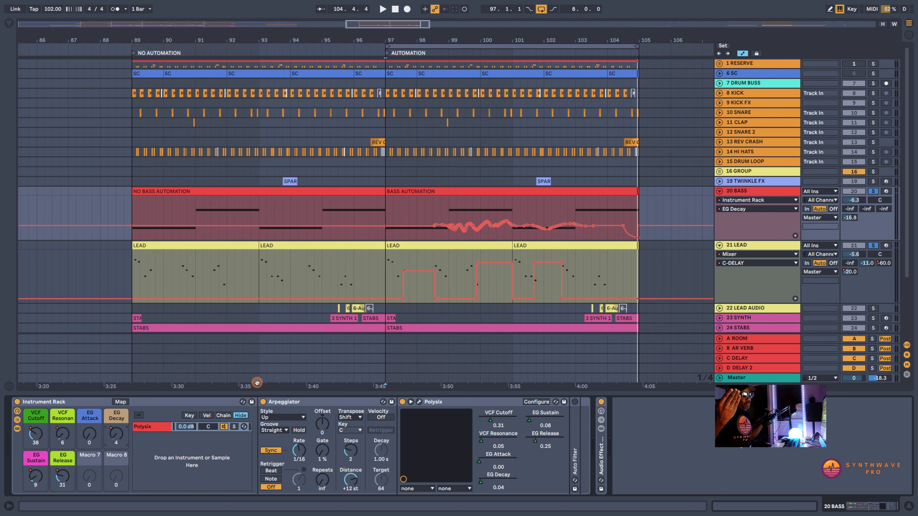
# - Inspect the Polysix synth window, close it and select the Arpeggiator device
pyautogui.click(418, 403)
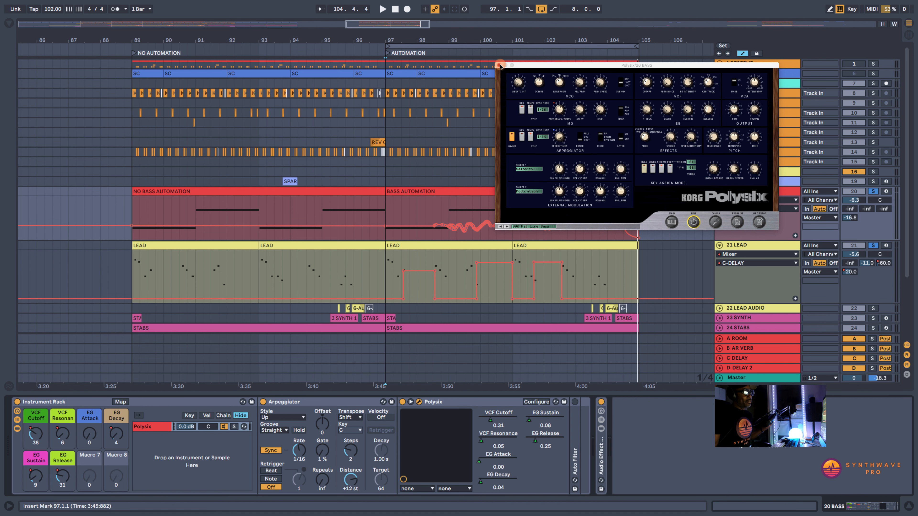
pyautogui.click(499, 65)
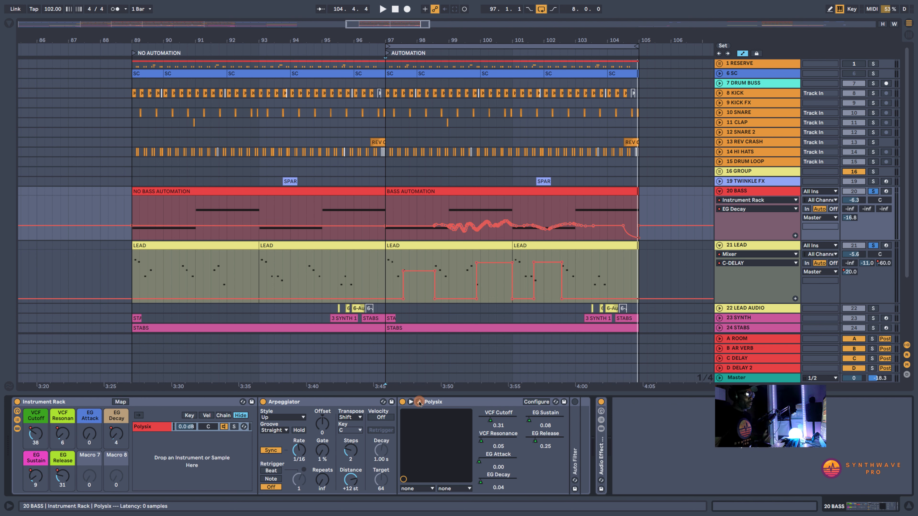
pyautogui.click(285, 404)
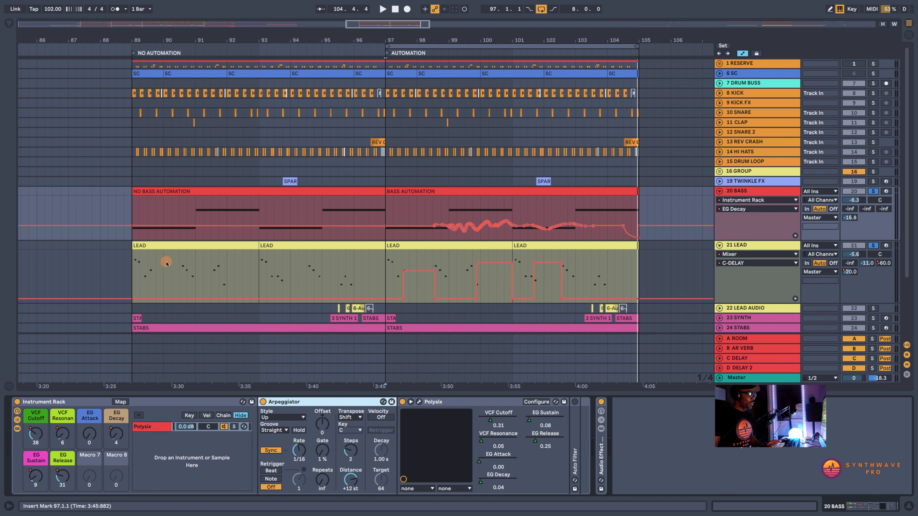
# - Select the NO BASS AUTOMATION clip at bar 89 and play the arrangement from there through the automated section
pyautogui.click(170, 192)
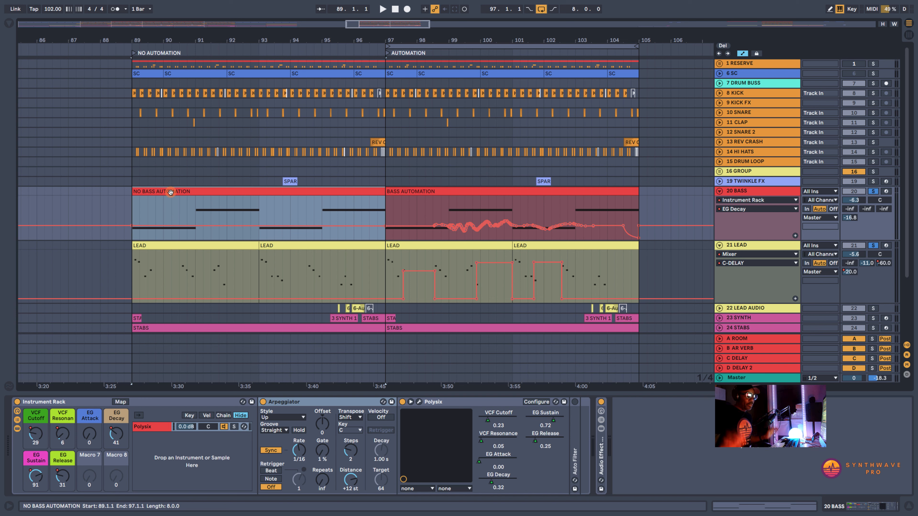
pyautogui.press('space')
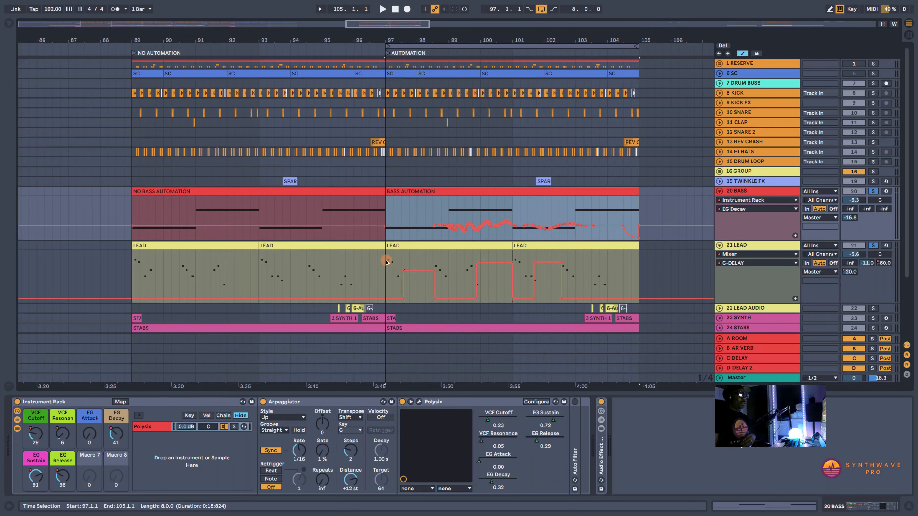
# - Select bars 97 to 105 across Bass and Lead, then mark the lead phrases 97.1.1 to 97.4.1 and 97.4.1 to 98.3.1
pyautogui.moveTo(387, 261); pyautogui.dragTo(639, 199)
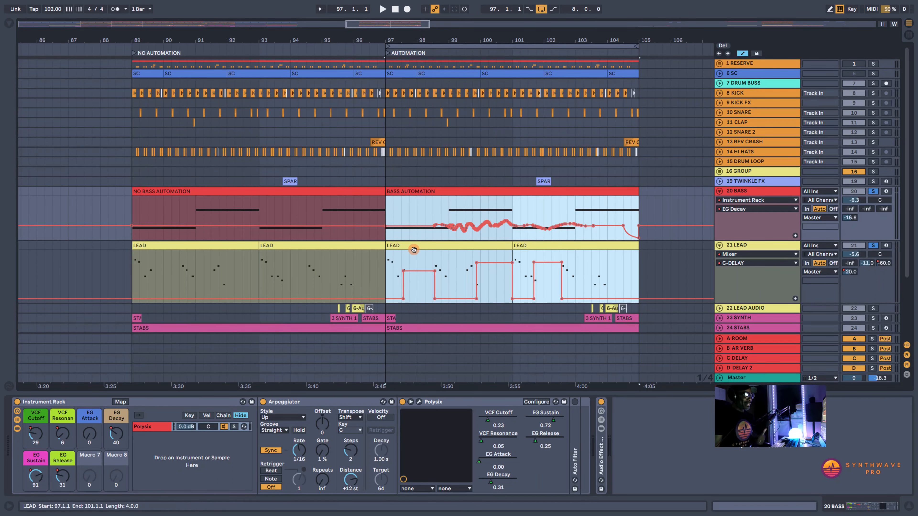
pyautogui.click(385, 266)
pyautogui.moveTo(384, 266); pyautogui.dragTo(407, 261)
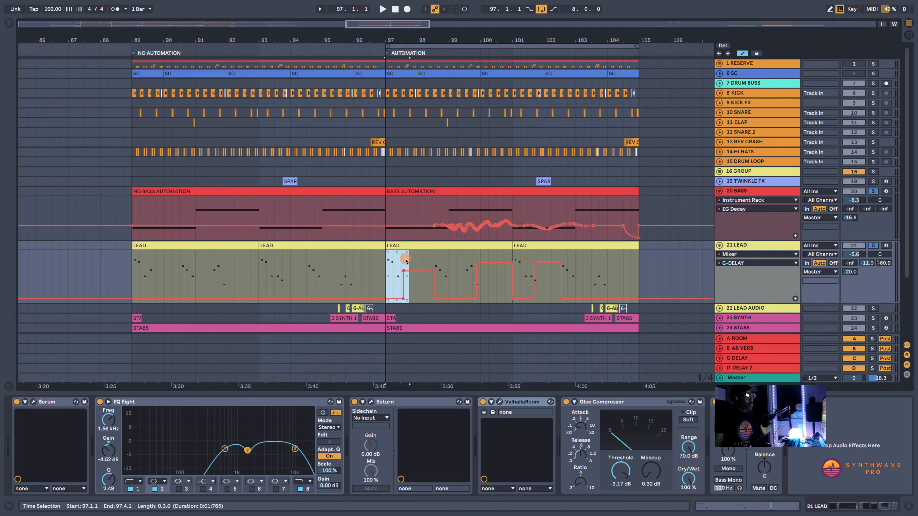
pyautogui.click(406, 261)
pyautogui.moveTo(409, 261); pyautogui.dragTo(428, 260)
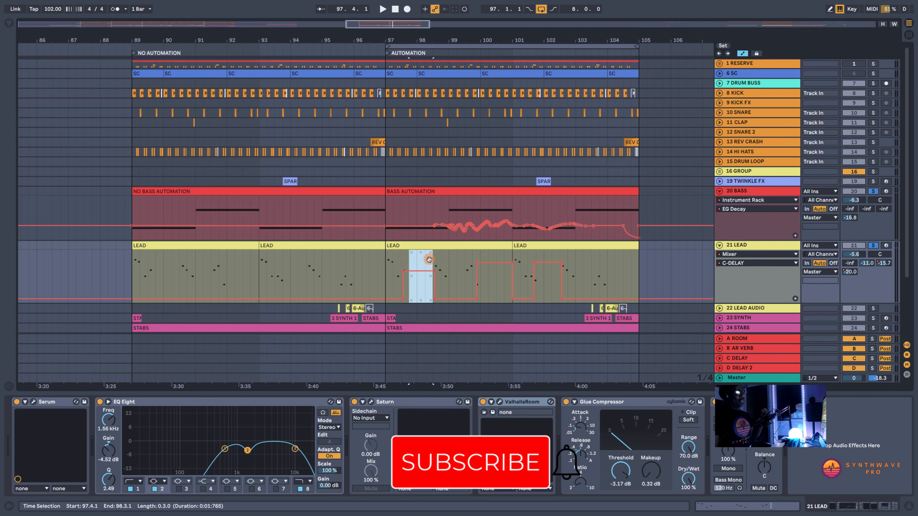
# - Show the bass VCF Cutoff automation, play from 97.1.1 to hear the cutoff bump near bar 98 and stop playback
pyautogui.click(437, 200)
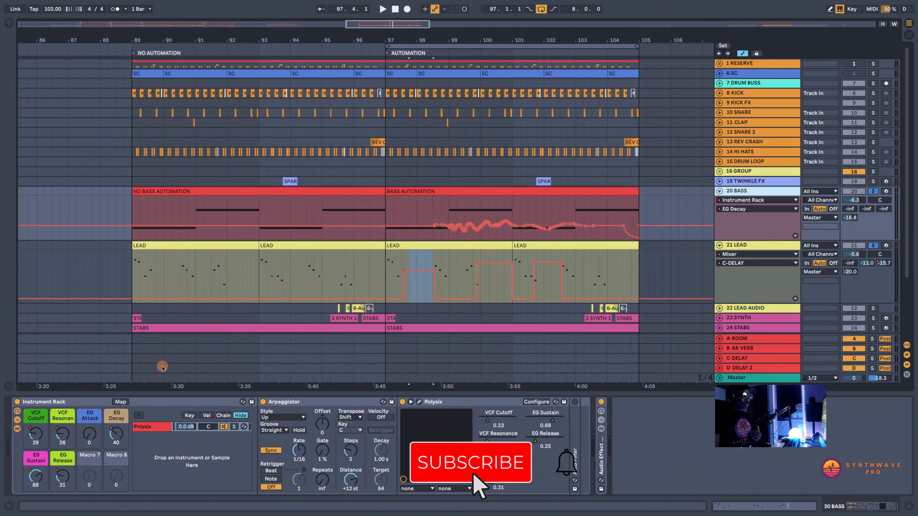
pyautogui.click(36, 434)
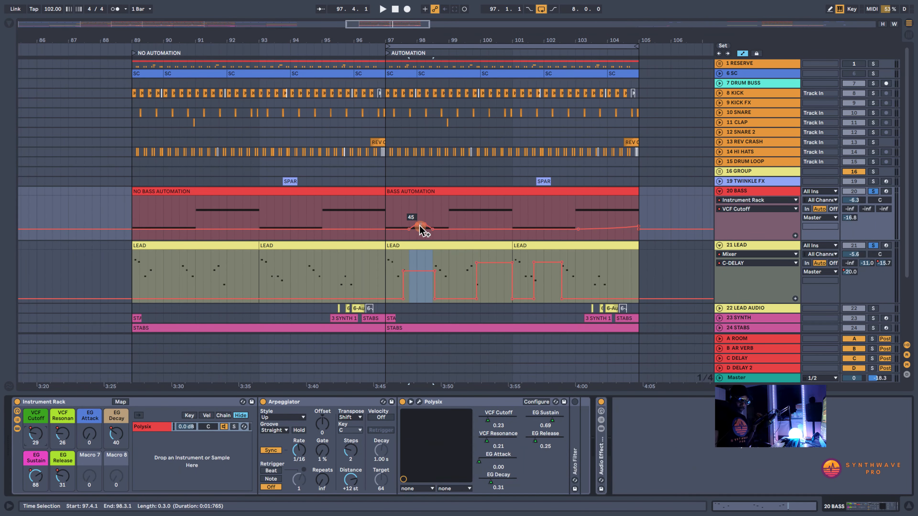
pyautogui.click(385, 216)
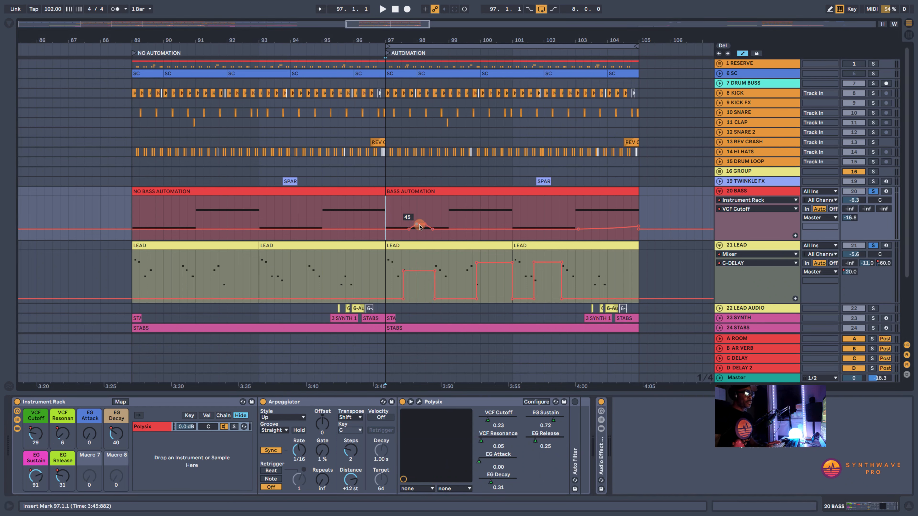
pyautogui.press('space')
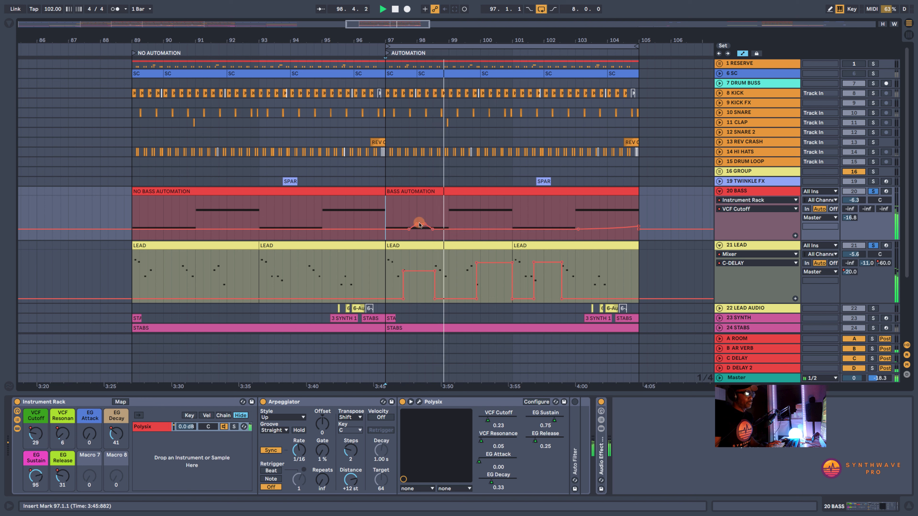
pyautogui.press('space')
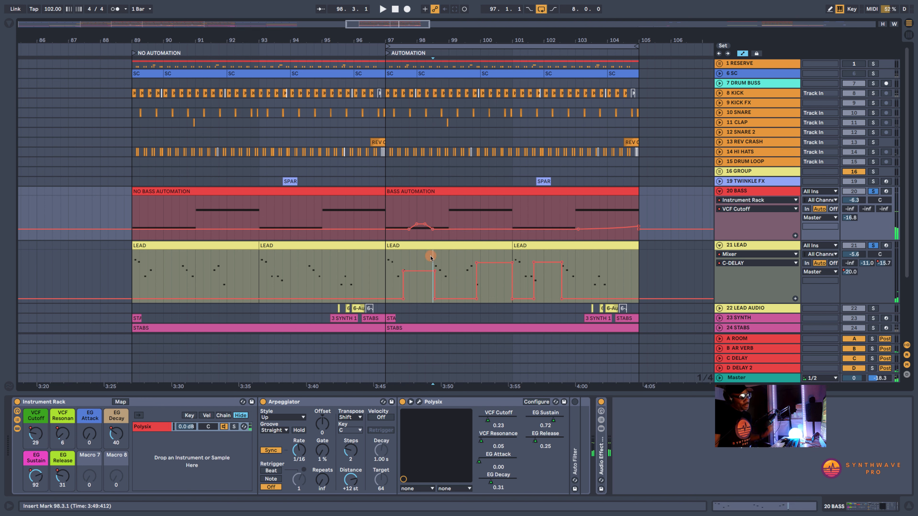
# - Mark the lead phrase from 98.3.1 to 99.1.1, then examine the EG Decay and EG Sustain automation in the BASS AUTOMATION clip
pyautogui.moveTo(433, 256); pyautogui.dragTo(449, 257)
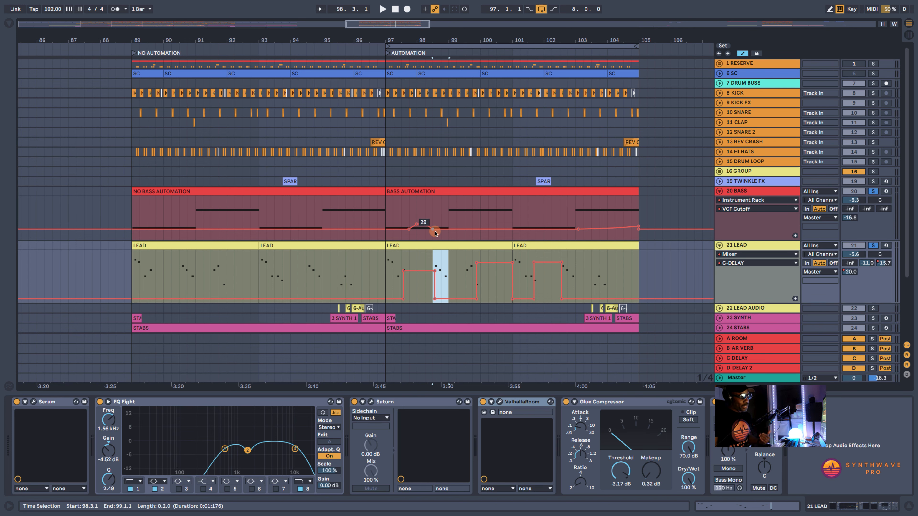
pyautogui.click(465, 192)
pyautogui.click(116, 435)
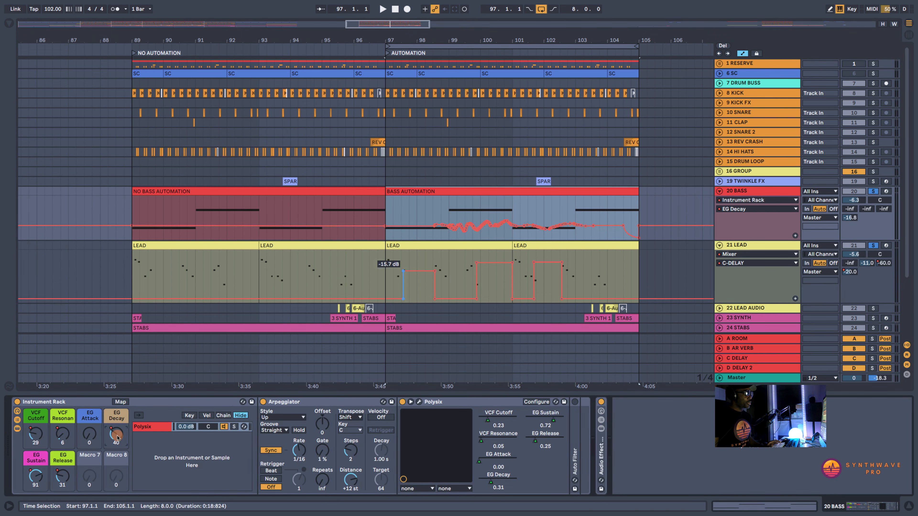
pyautogui.moveTo(454, 227); pyautogui.dragTo(470, 227)
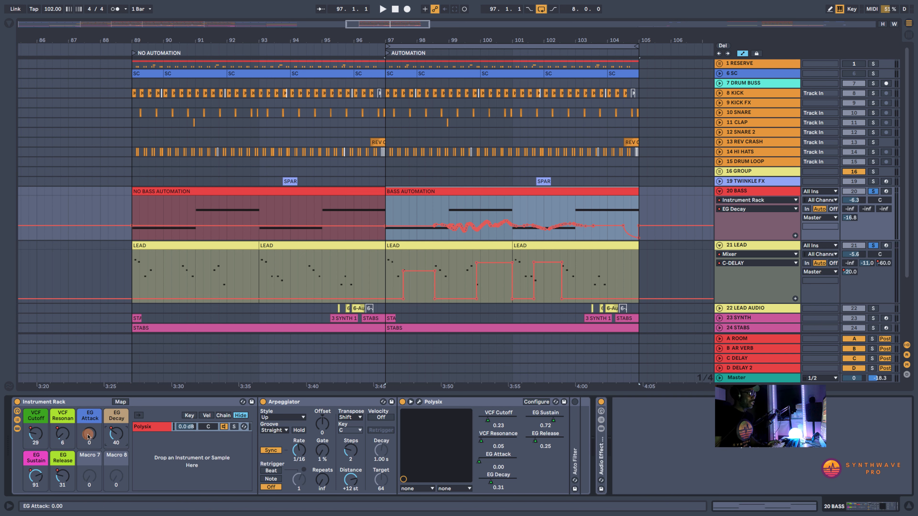
pyautogui.click(34, 474)
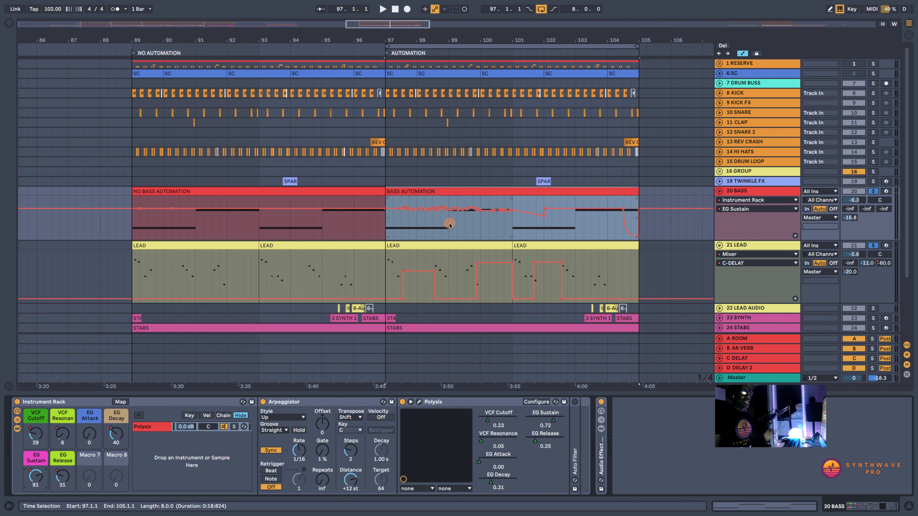